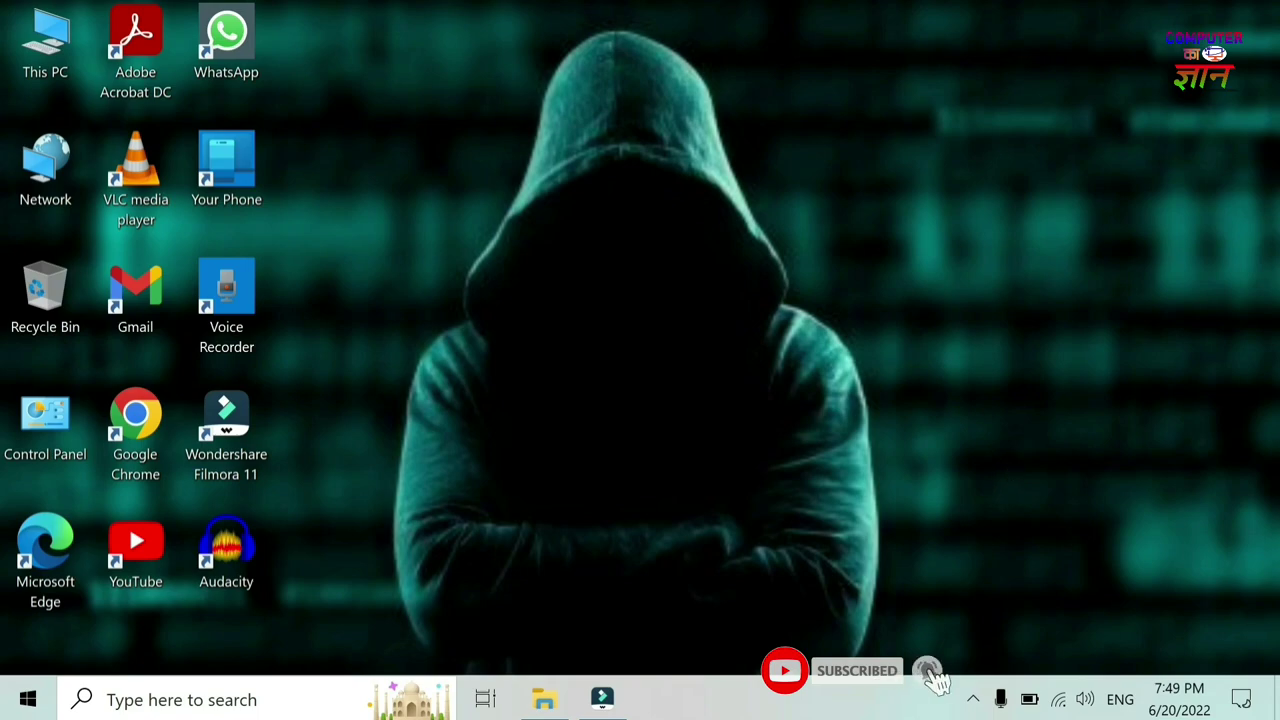
- Lock the computer to view the current lock screen picture, and return to the desktop
key("super+l")
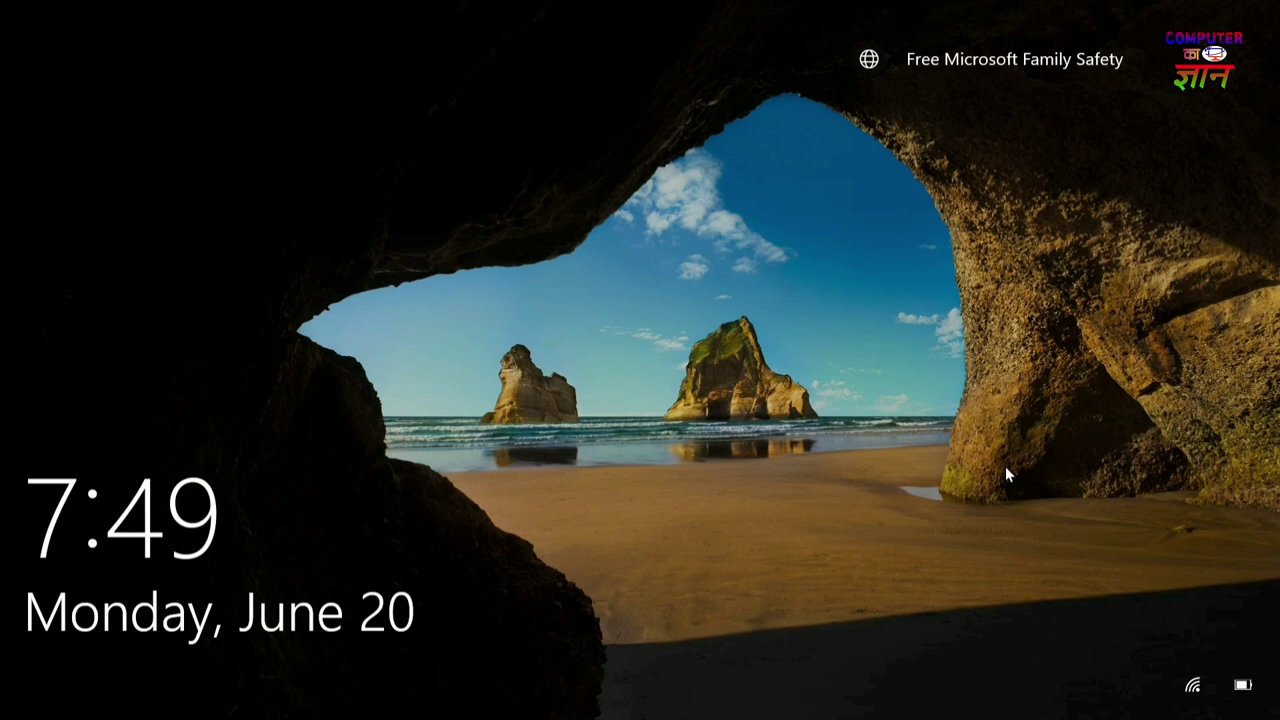
key("Return")
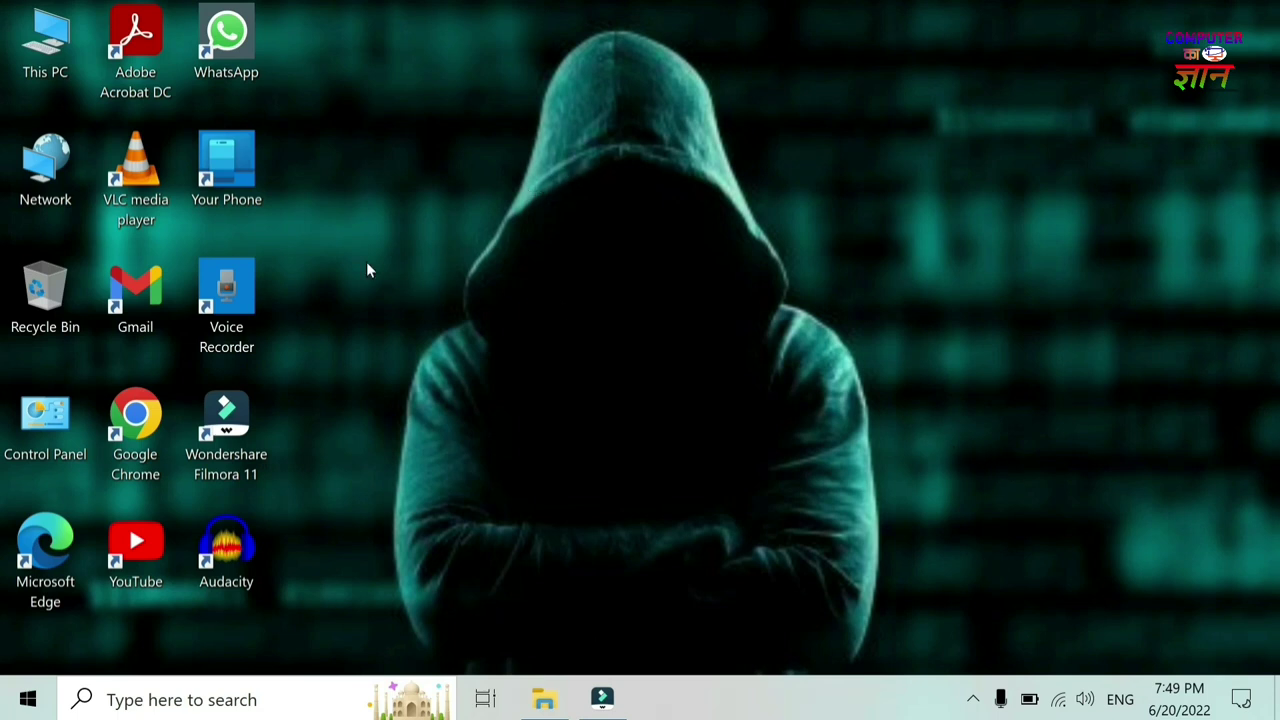
- Open the lock screen personalization settings from the desktop and choose Picture as the background type
right_click(657, 289)
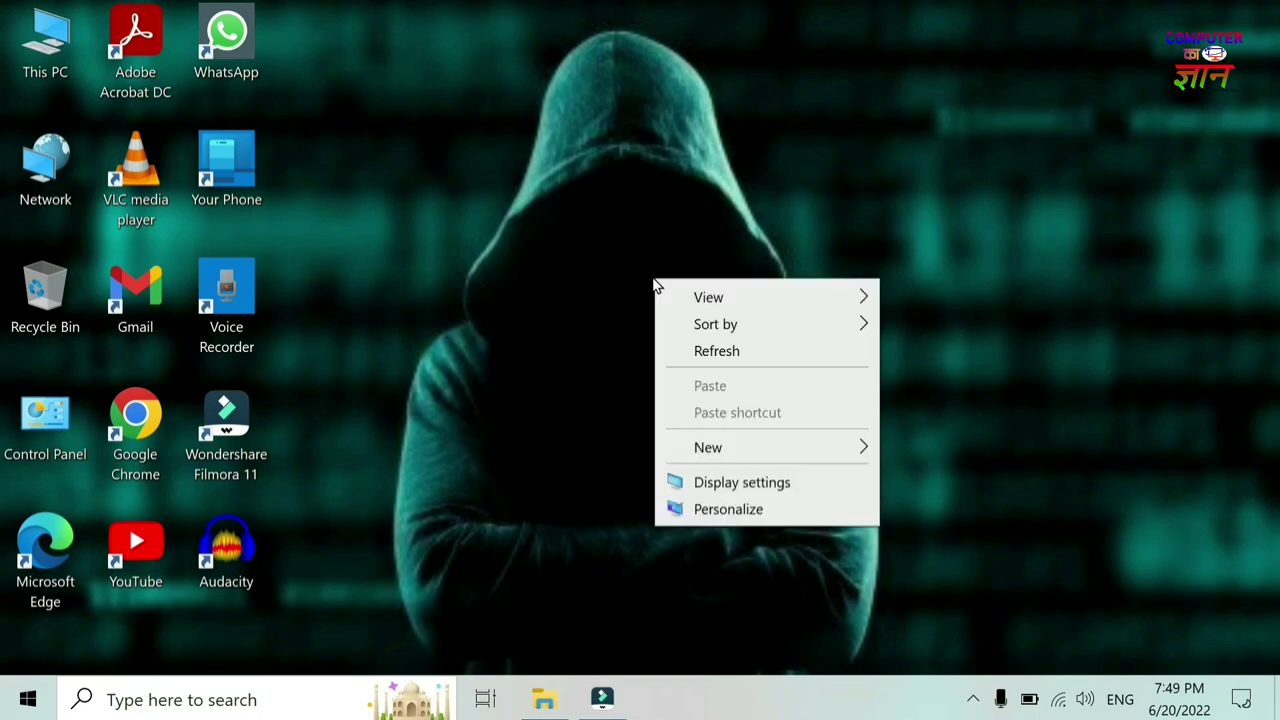
left_click(752, 515)
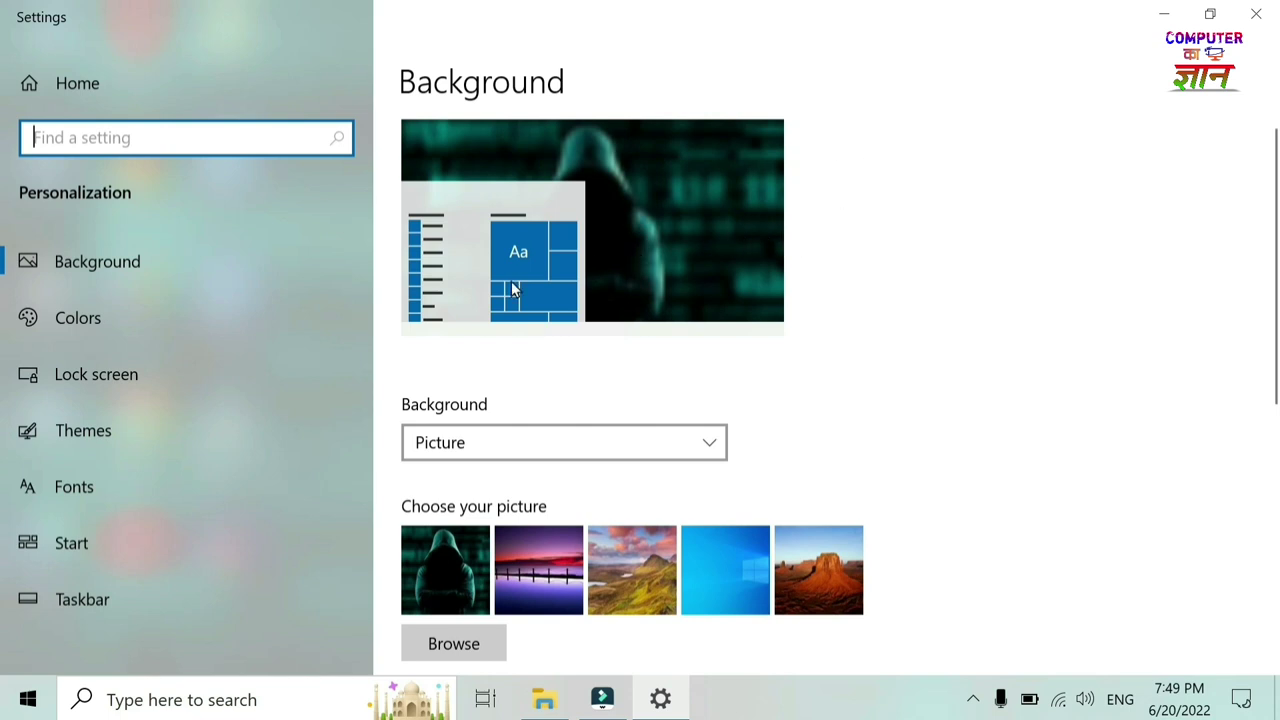
left_click(165, 372)
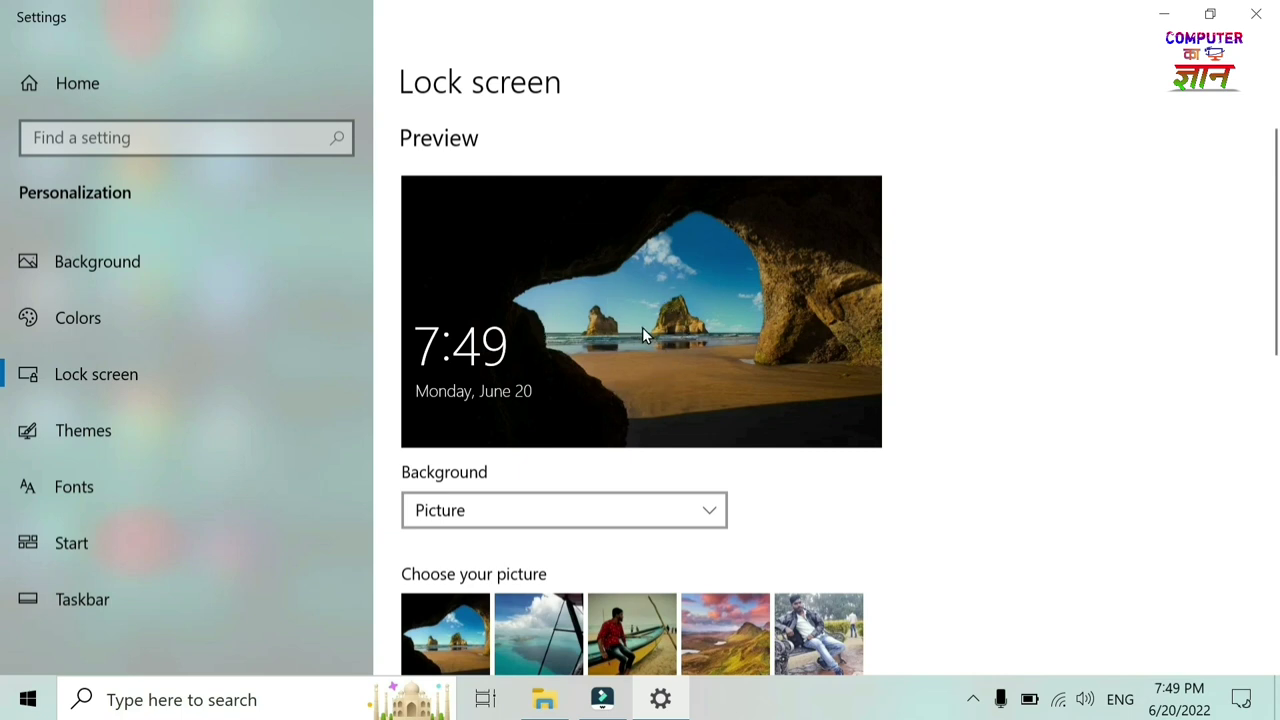
scroll(646, 328, "down", 3)
scroll(651, 329, "up", 3)
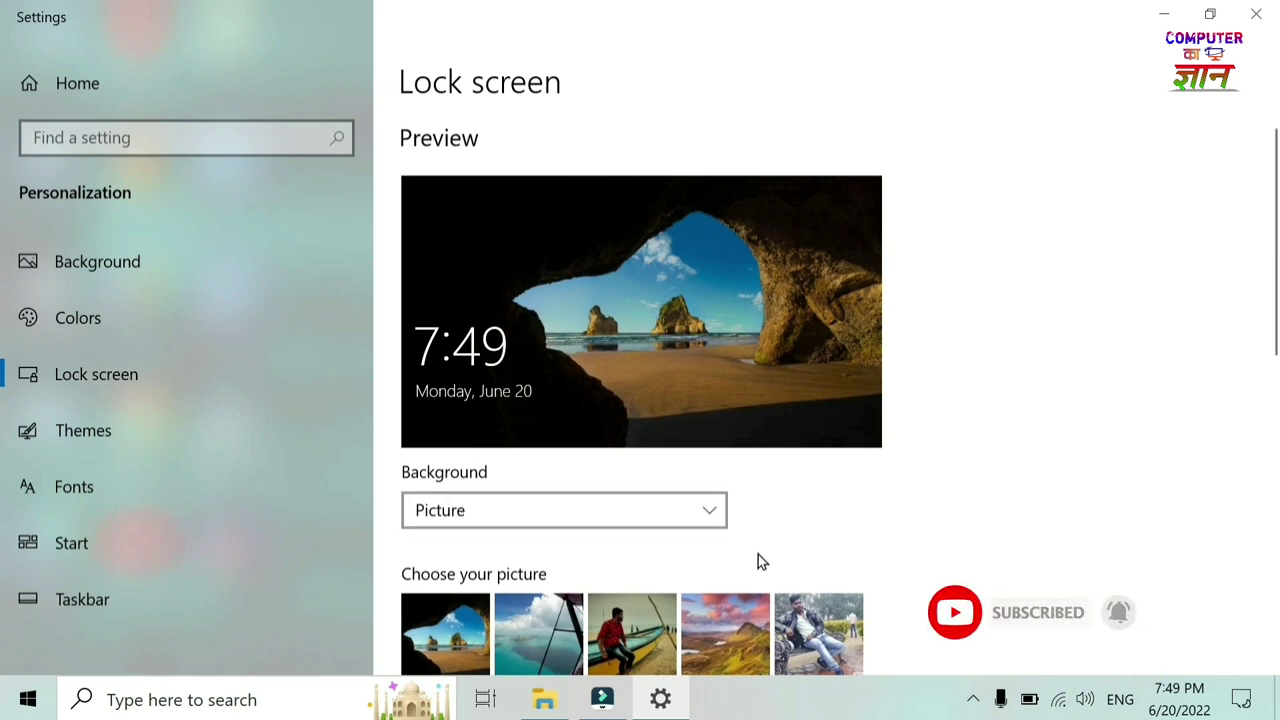
left_click(712, 509)
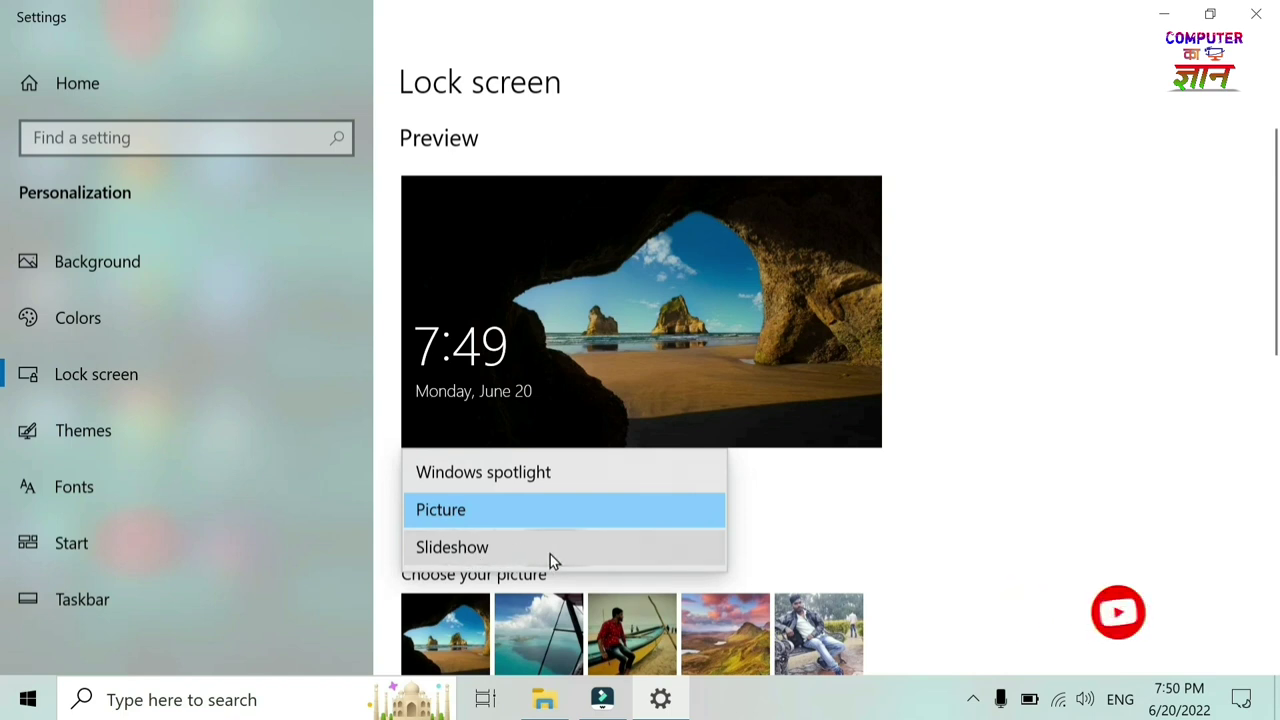
left_click(556, 510)
scroll(834, 508, "down", 2)
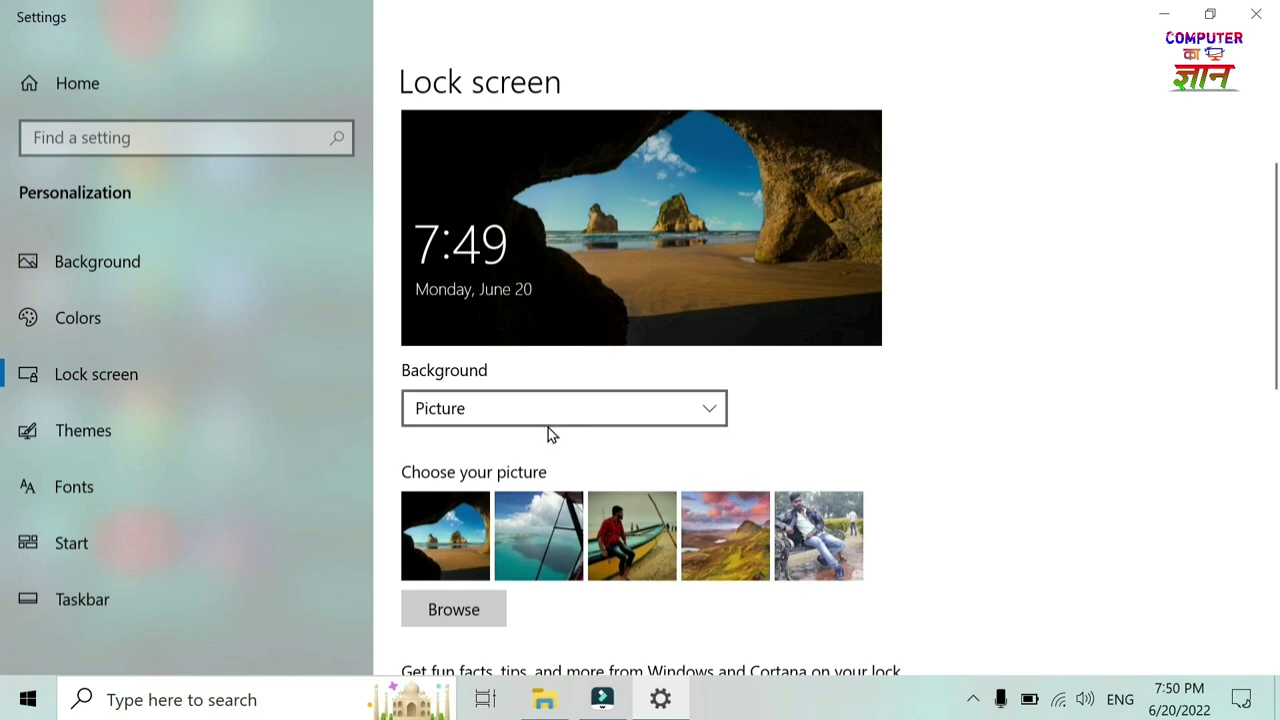
- Browse to F:\WALLPAPERS\Landscape and set the quiraingview JPG as the lock screen picture
left_click(458, 610)
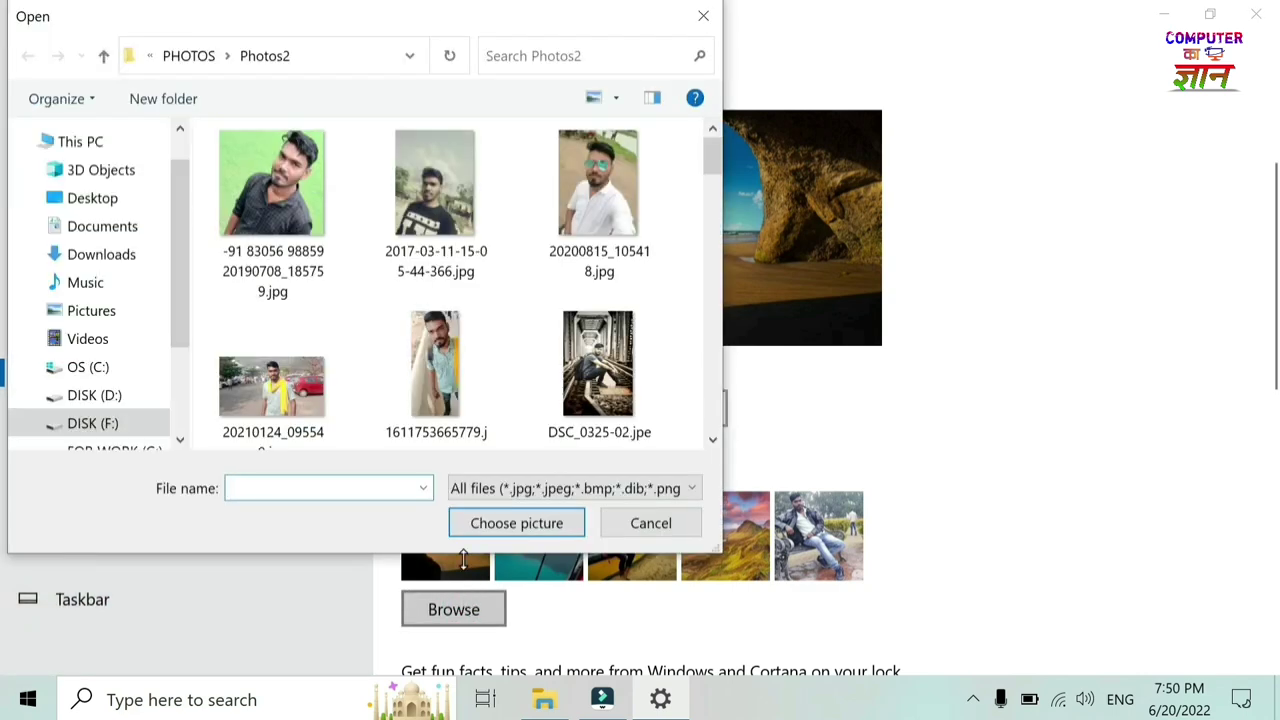
left_click(105, 424)
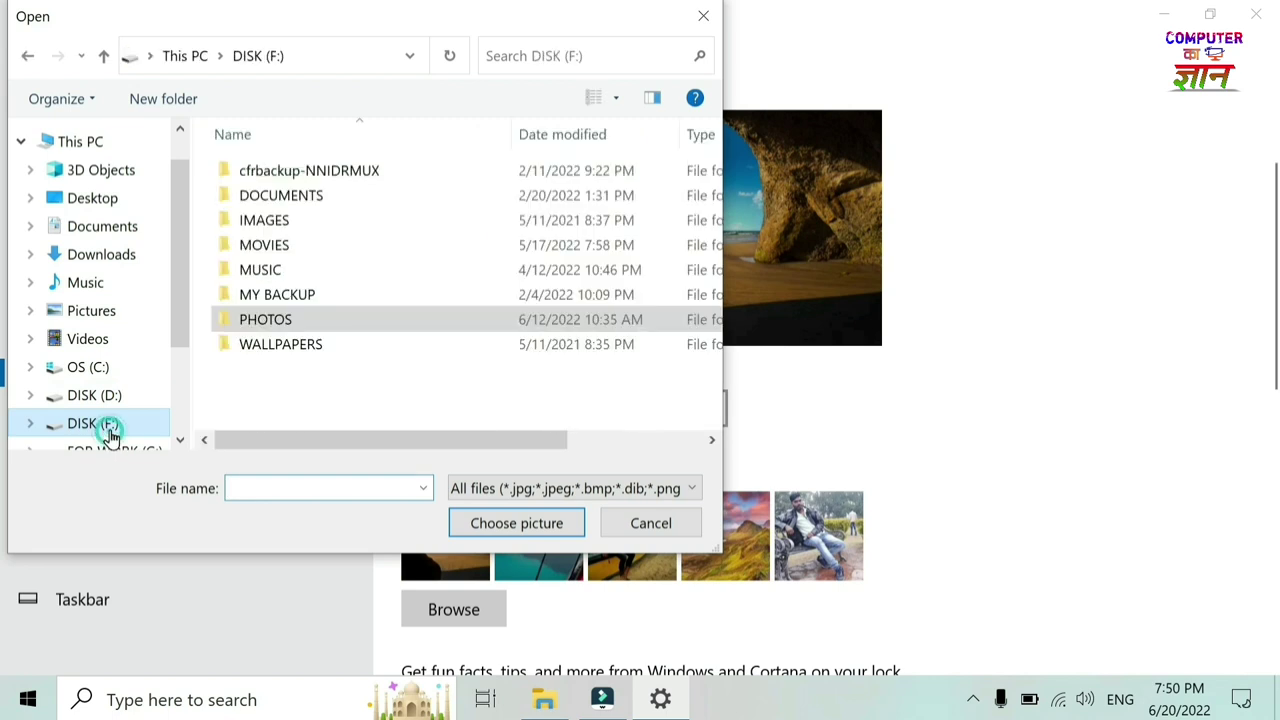
double_click(320, 347)
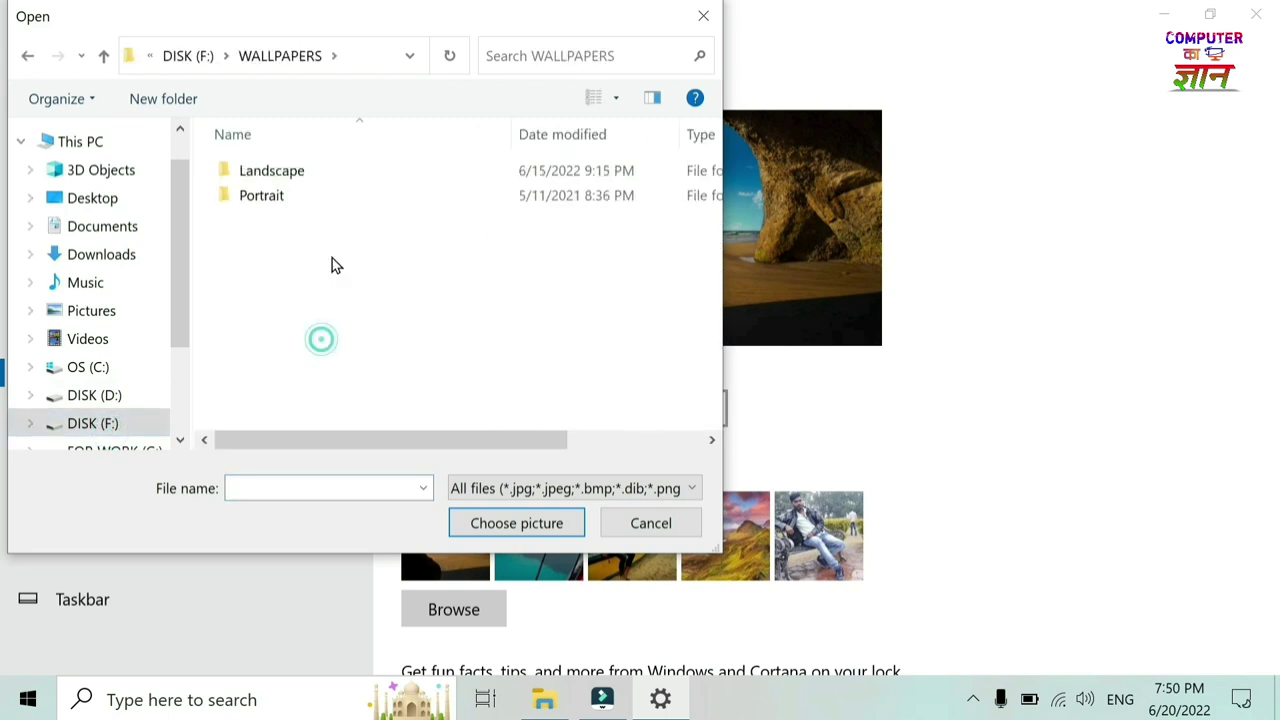
double_click(345, 176)
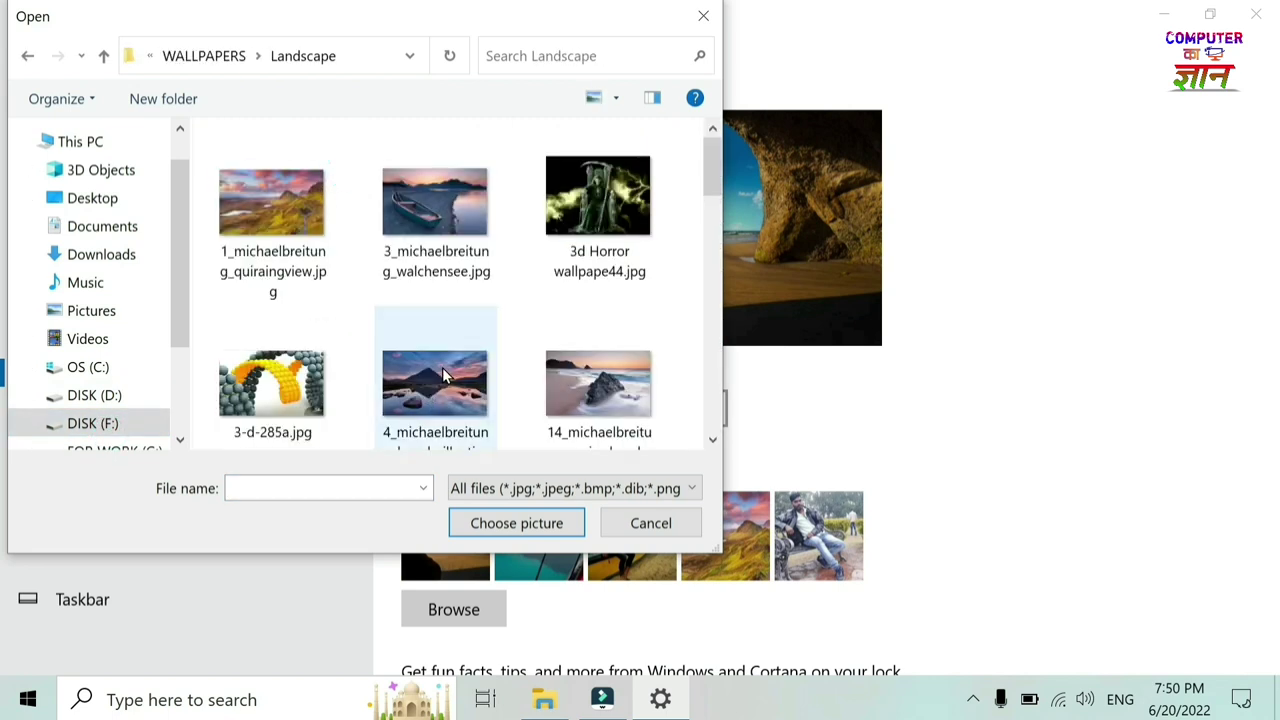
left_click(305, 228)
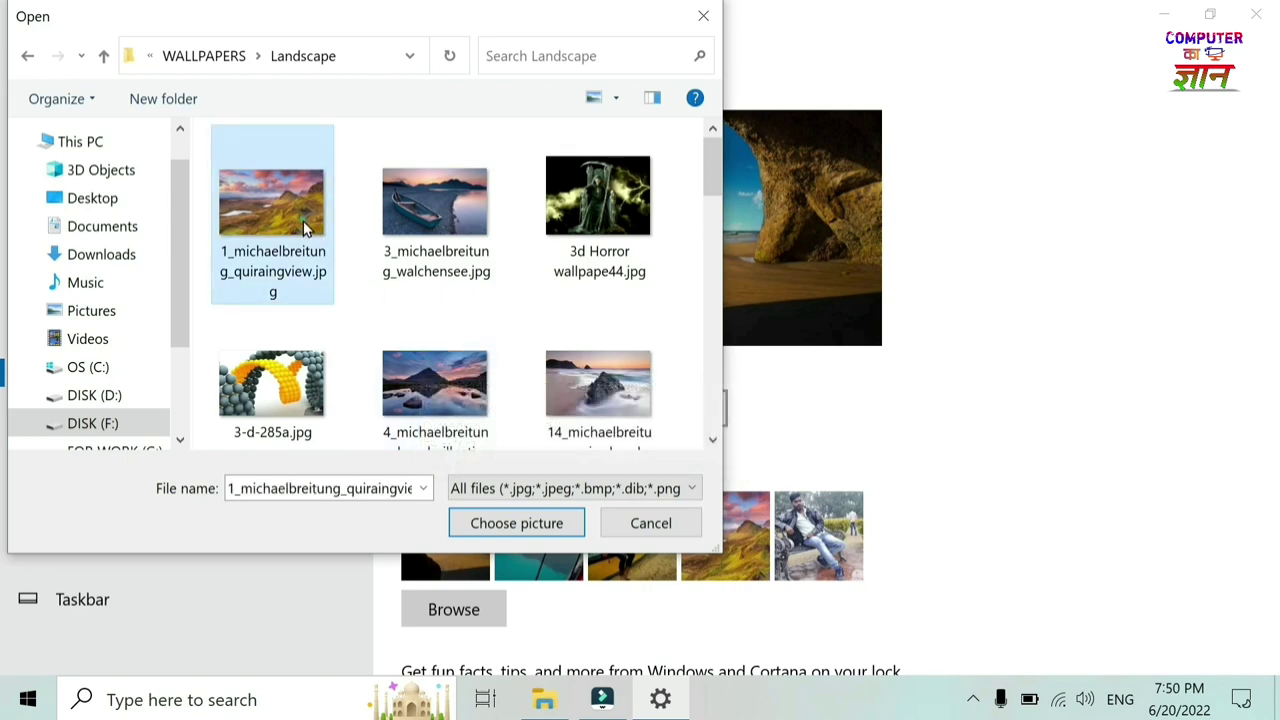
left_click(534, 529)
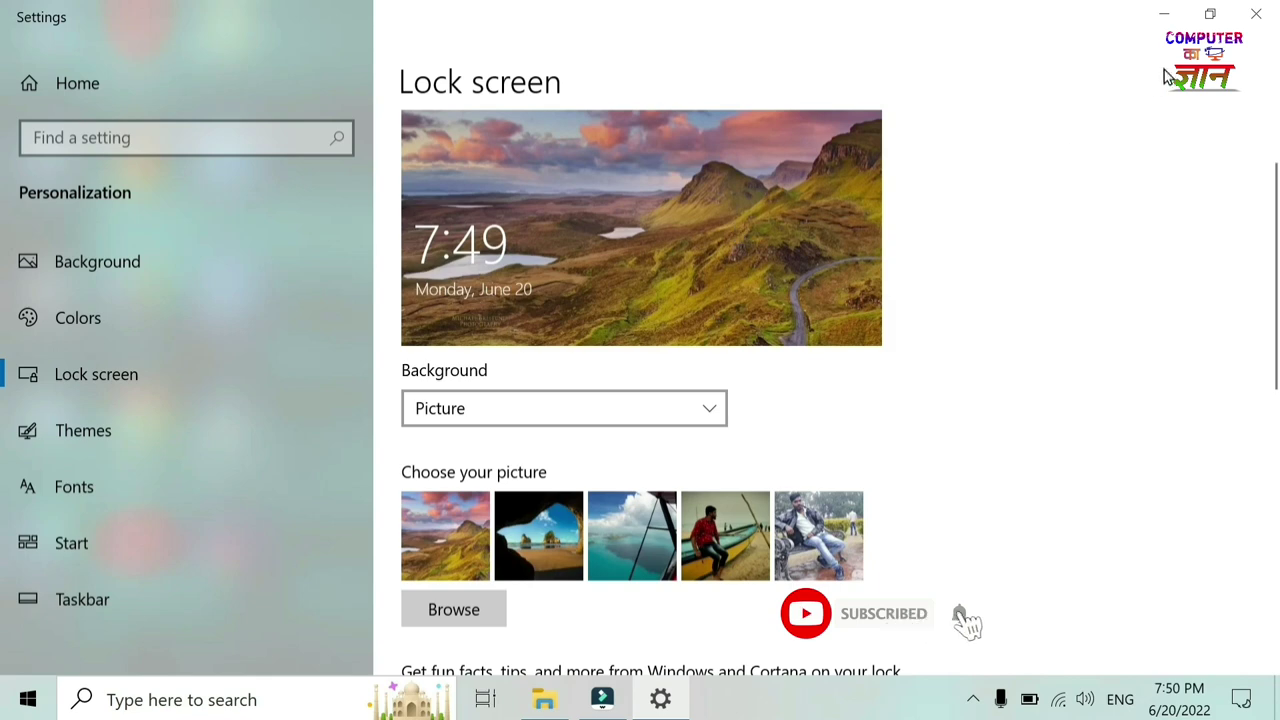
- Minimise the Settings window and lock the computer to check the chosen lock screen picture
left_click(1170, 15)
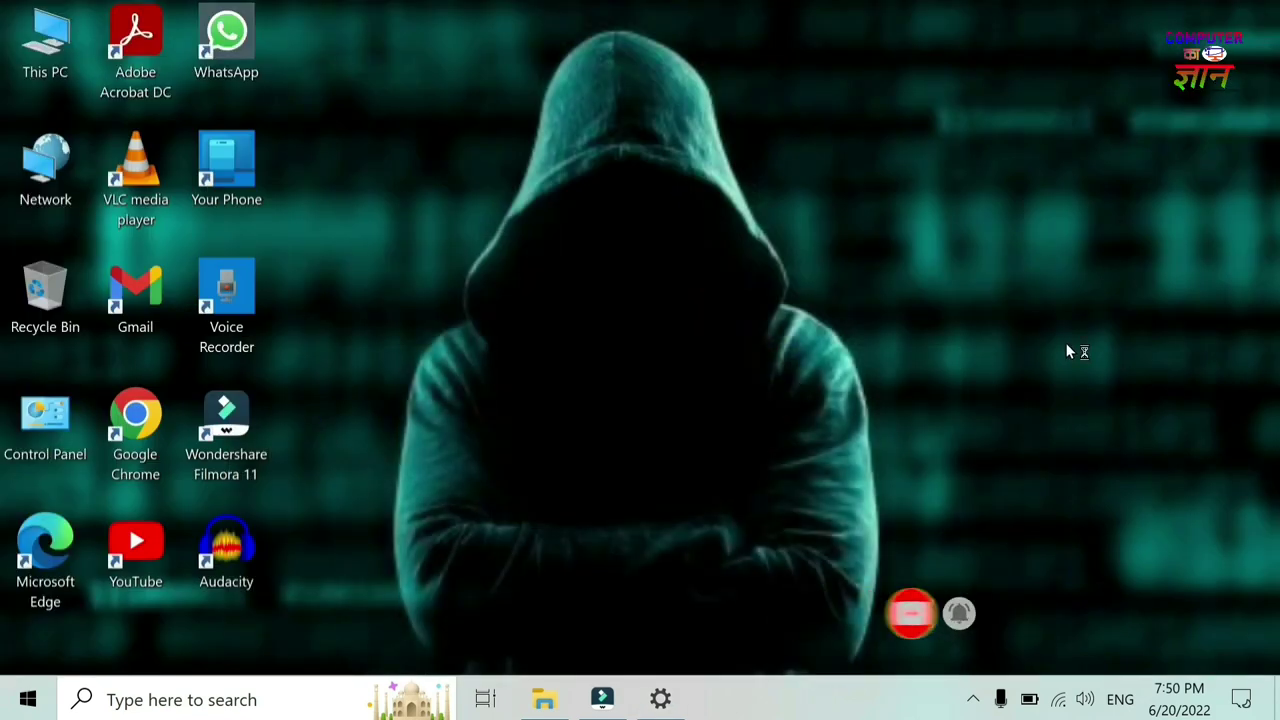
key("super+l")
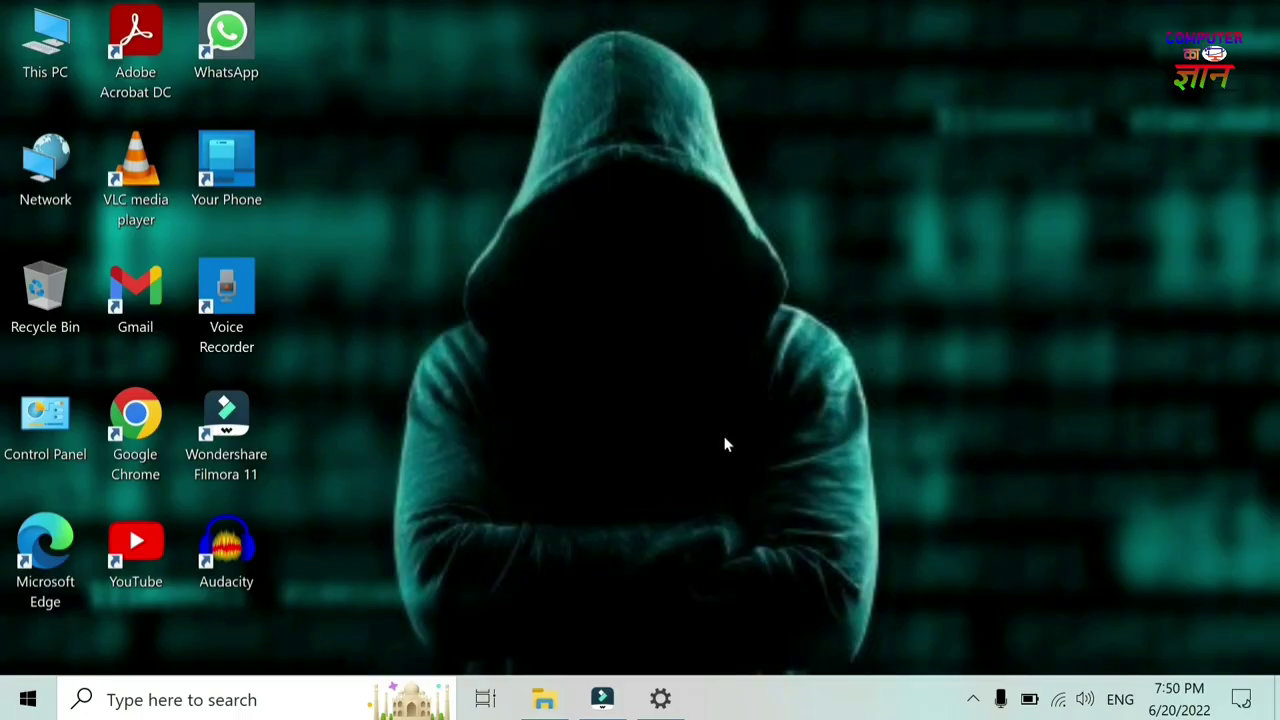
- In File Explorer, go to F:\WALLPAPERS\Landscape and open dual_monitor_005.jpg in the photo viewer
double_click(79, 40)
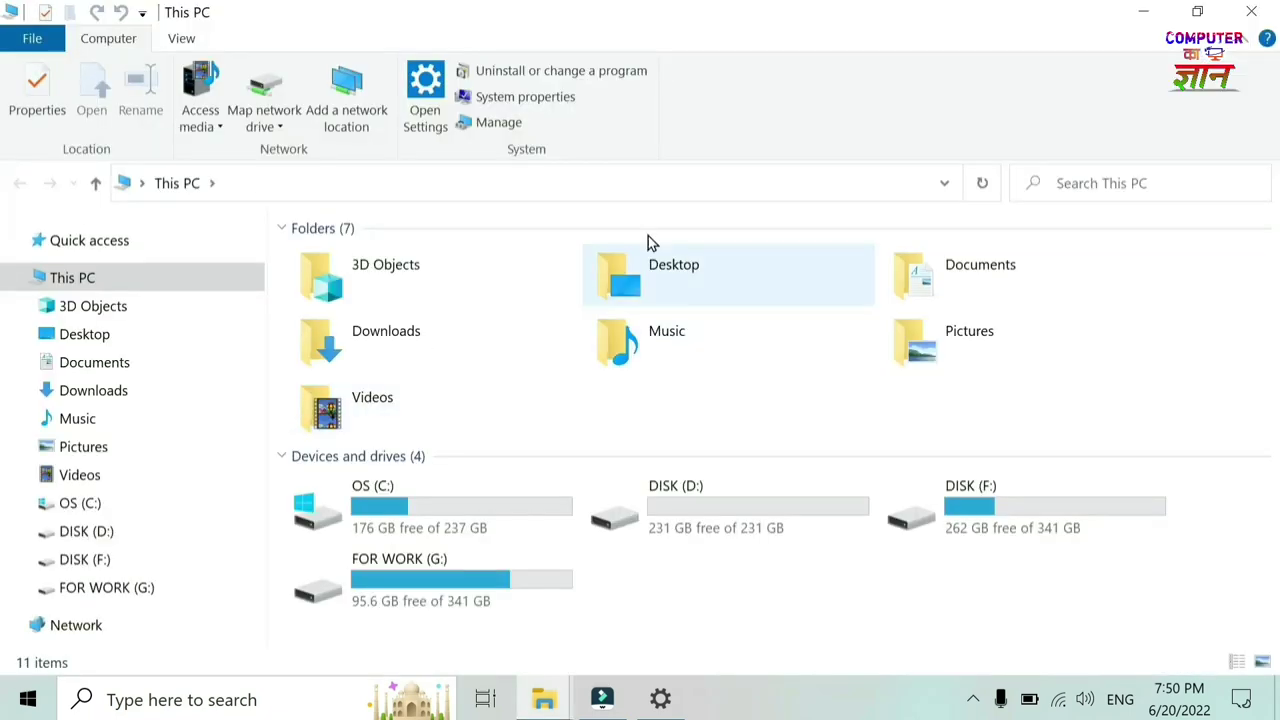
double_click(1009, 528)
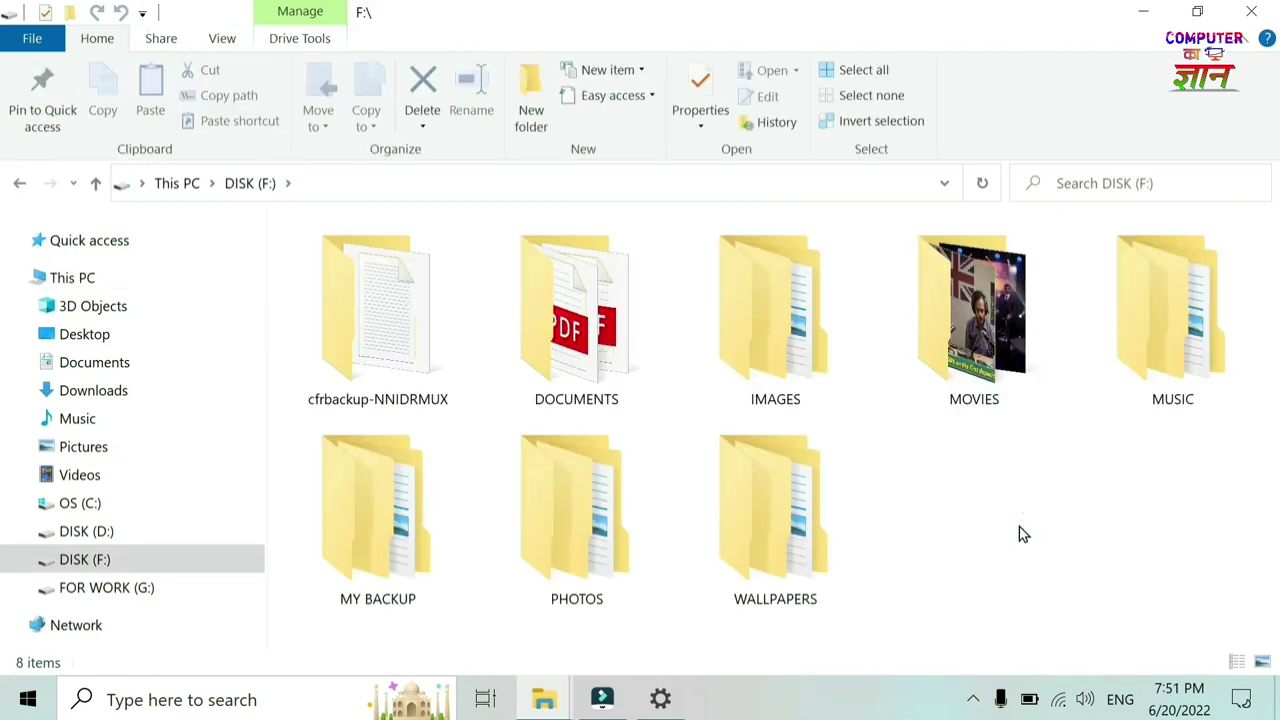
double_click(797, 522)
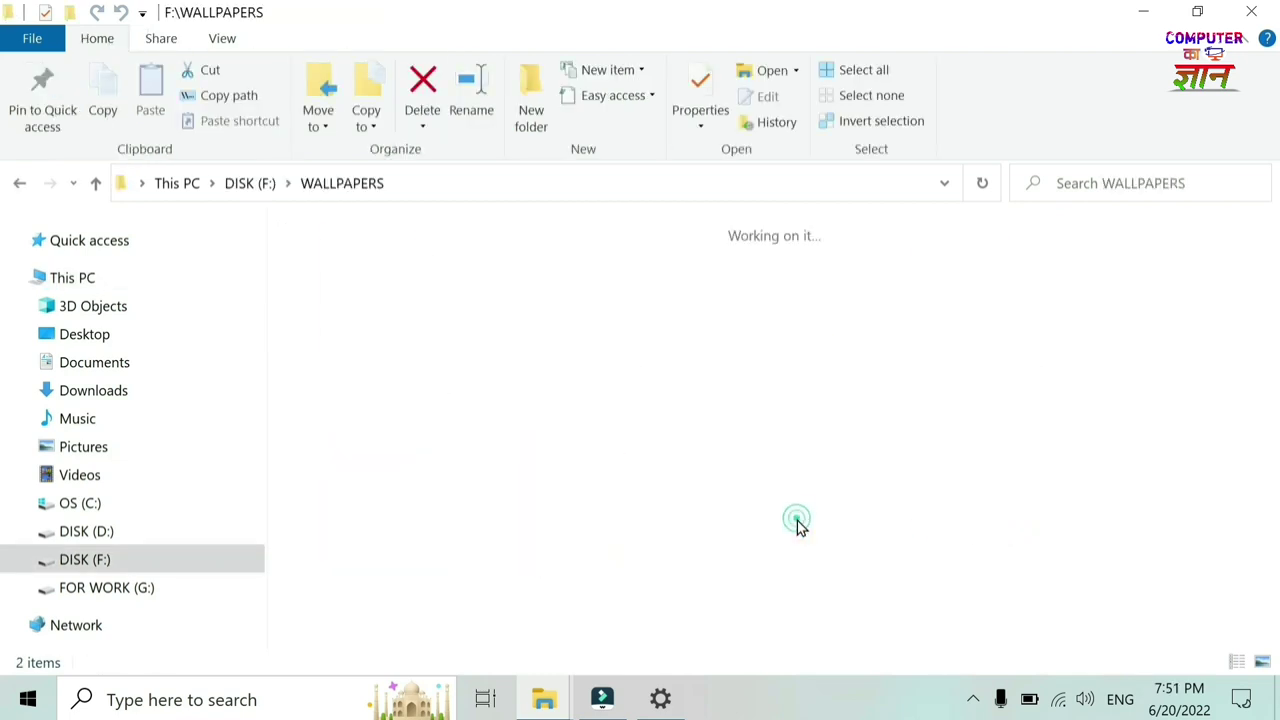
double_click(411, 354)
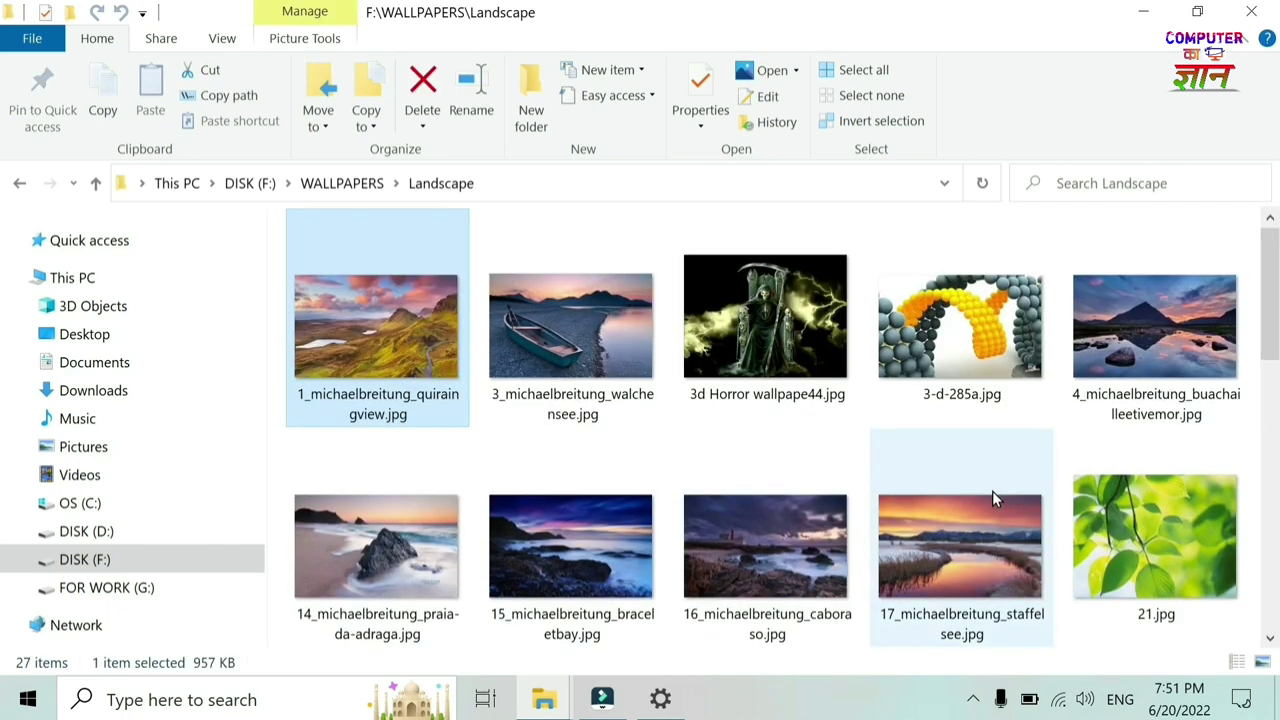
scroll(993, 495, "down", 2)
scroll(995, 497, "down", 2)
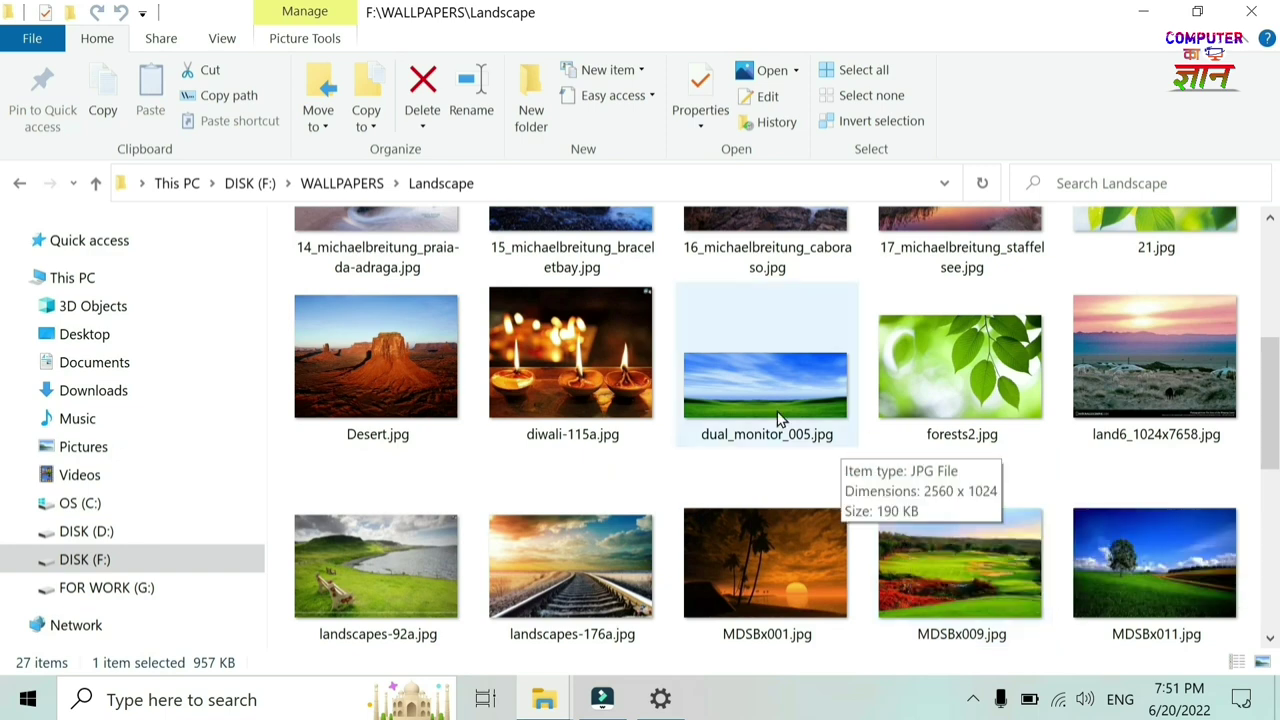
left_click(781, 387)
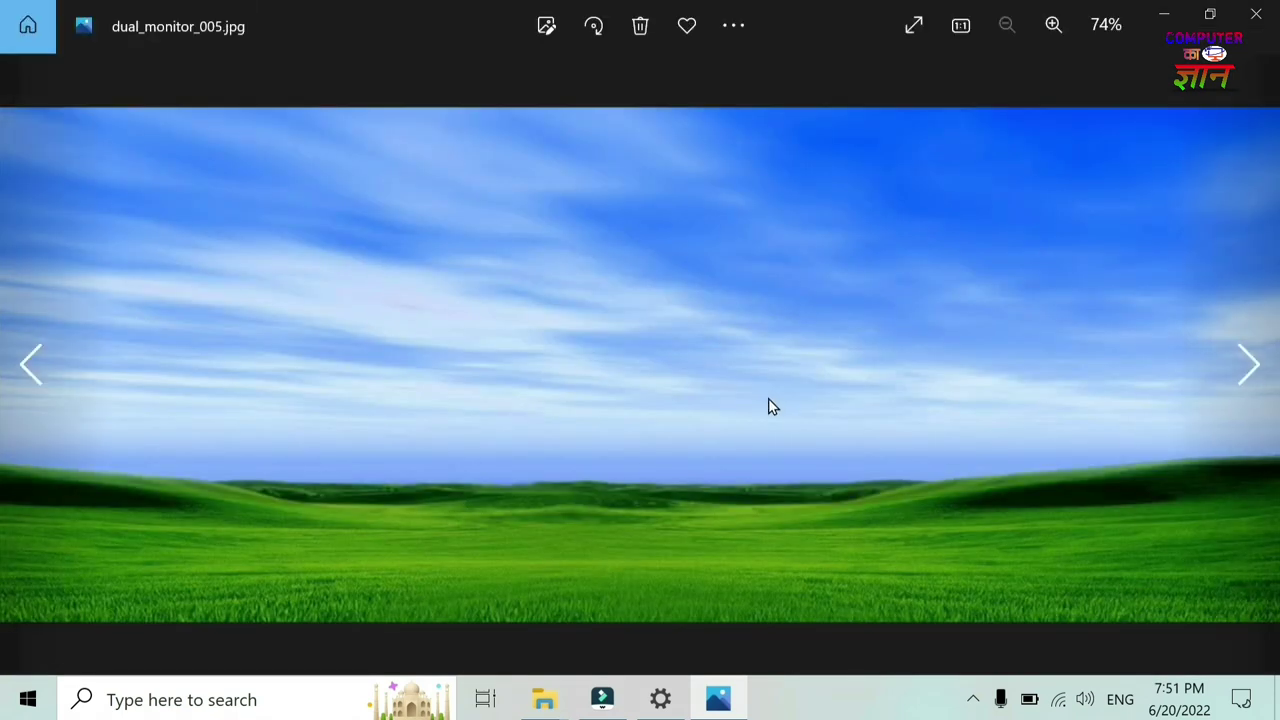
- Set the opened dual_monitor_005.jpg picture as the lock screen image
left_click(720, 38)
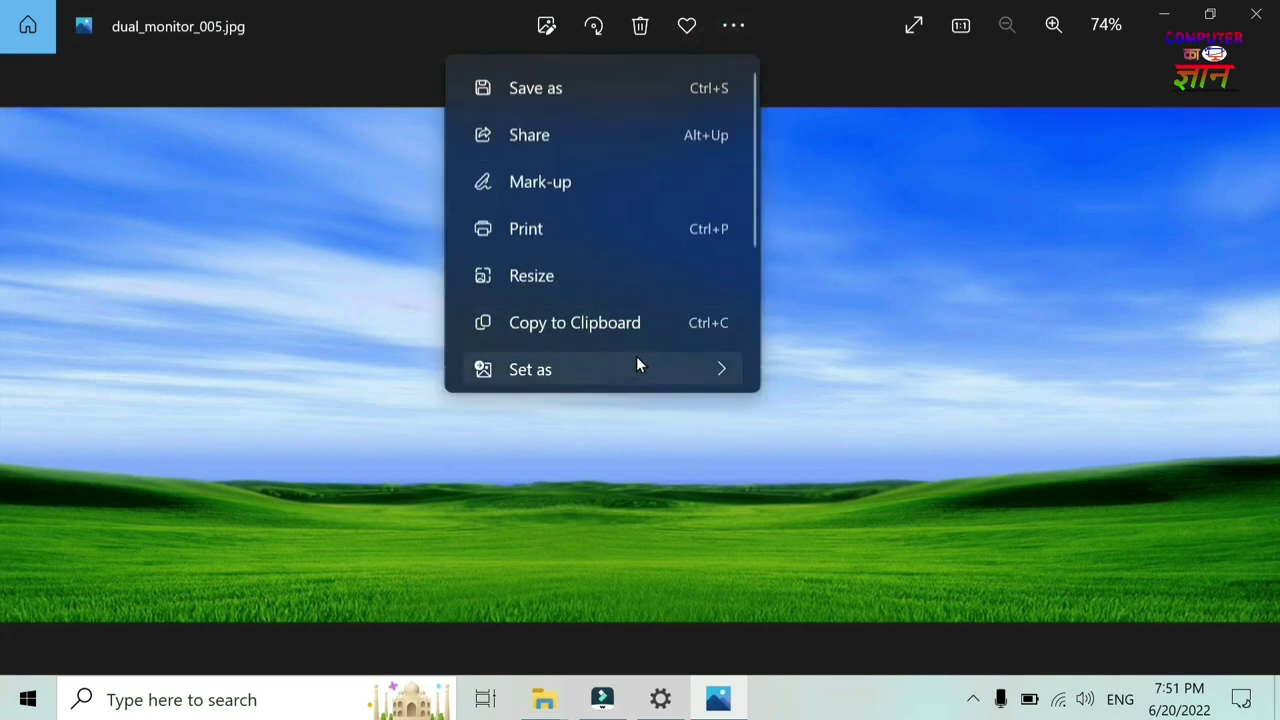
mouse_move(611, 373)
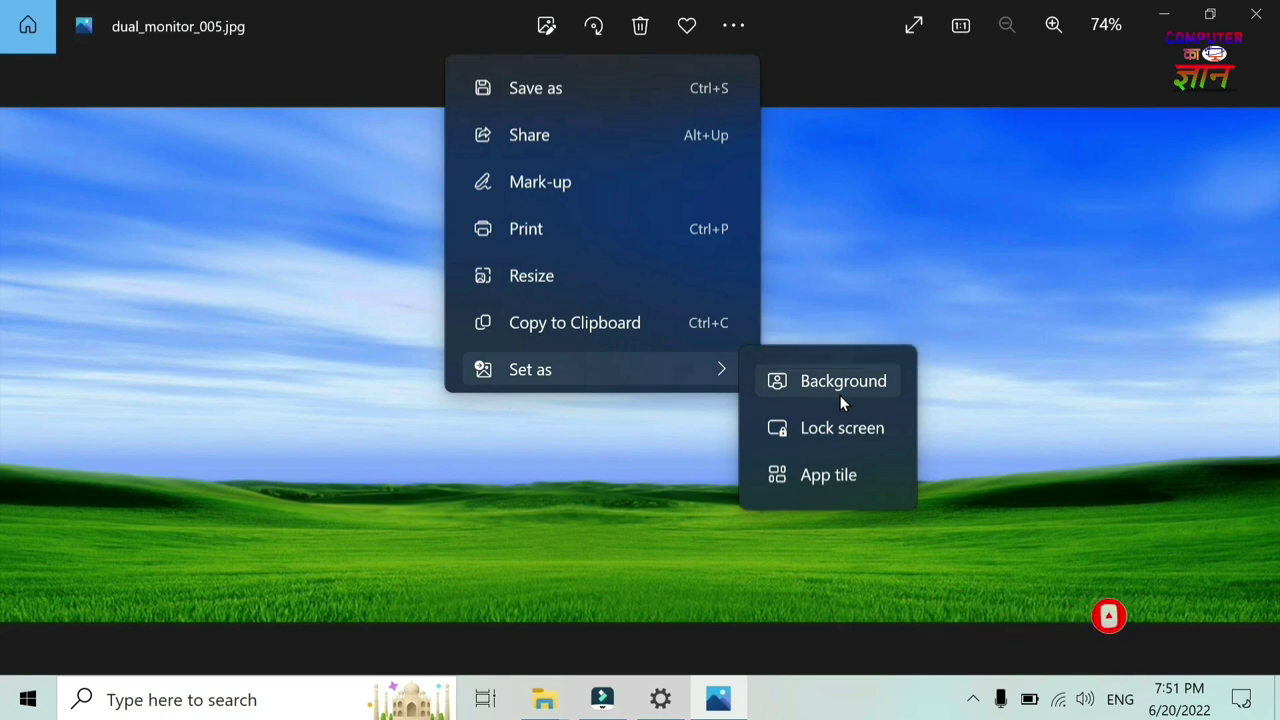
left_click(811, 422)
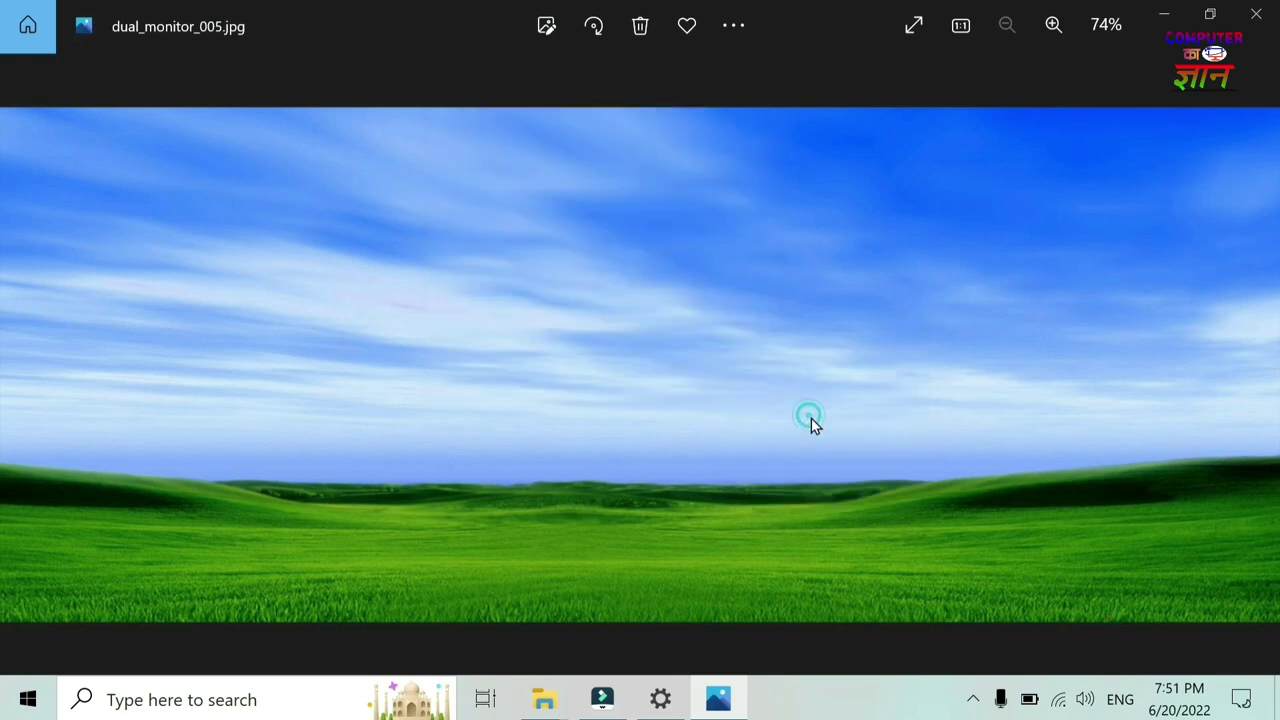
- Close the photo viewer and the folder window, and lock the computer to check the lock screen picture
left_click(1256, 14)
left_click(1251, 12)
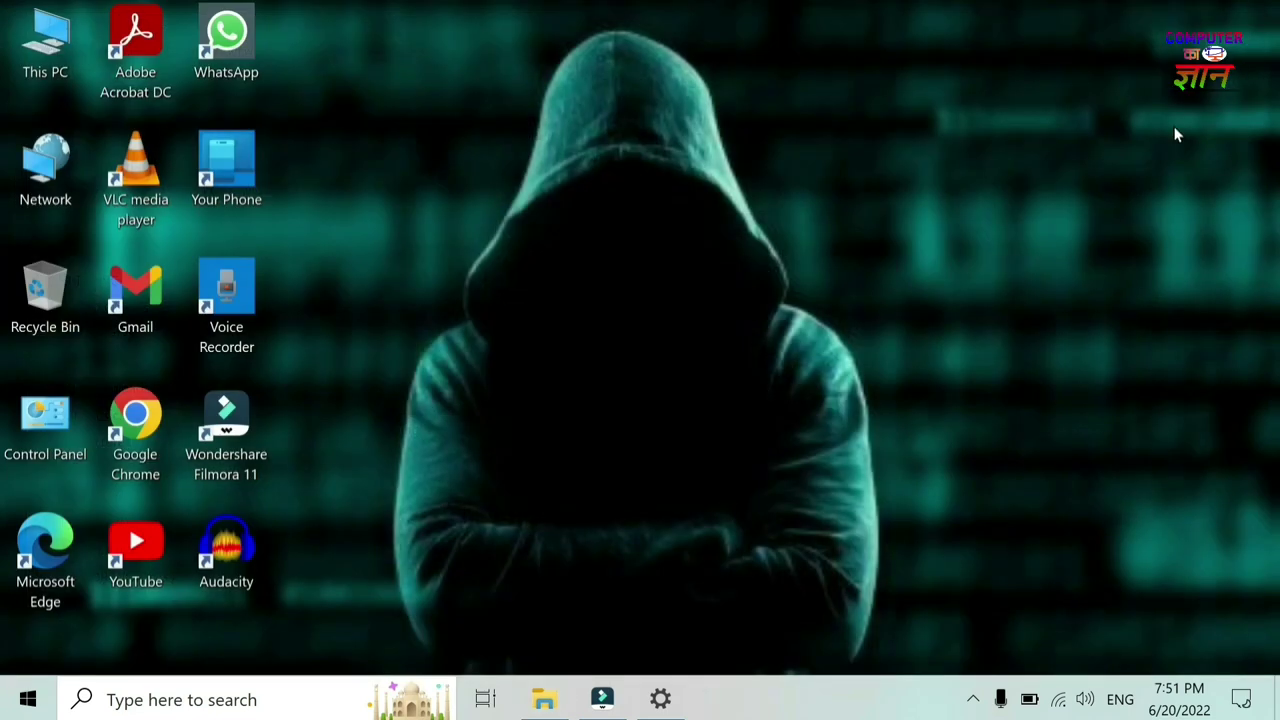
key("super+l")
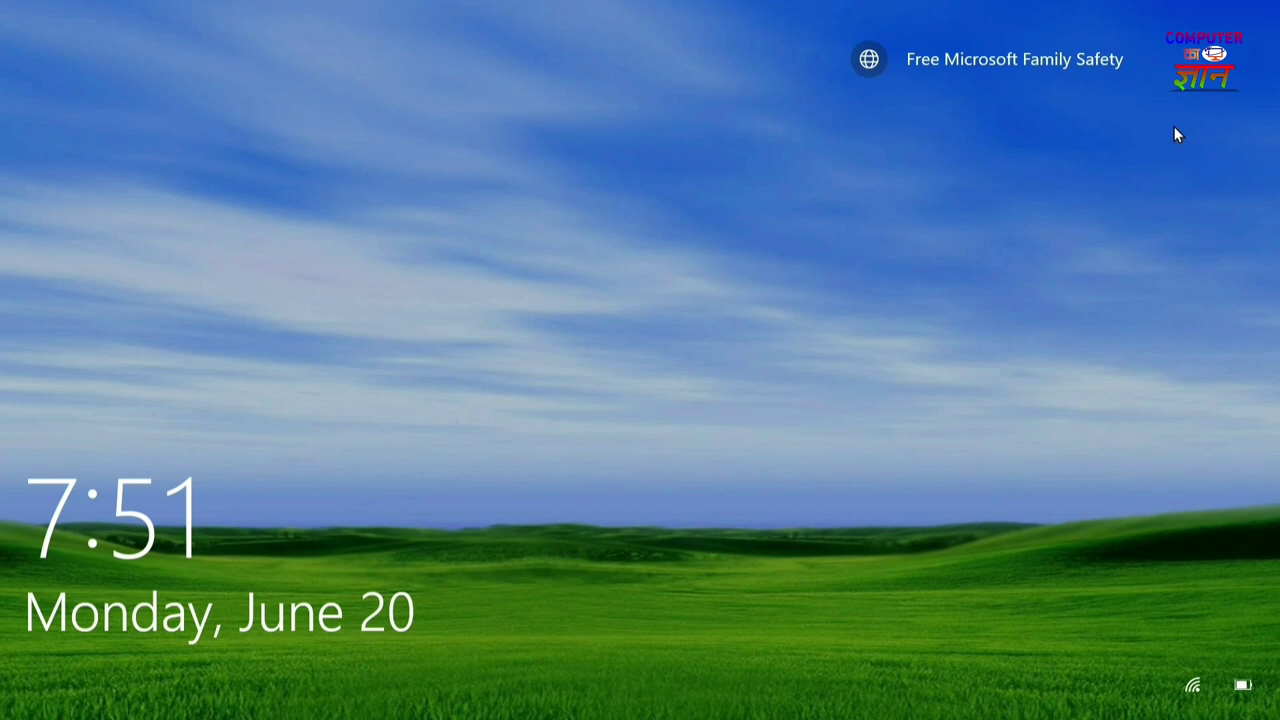
left_click(1176, 130)
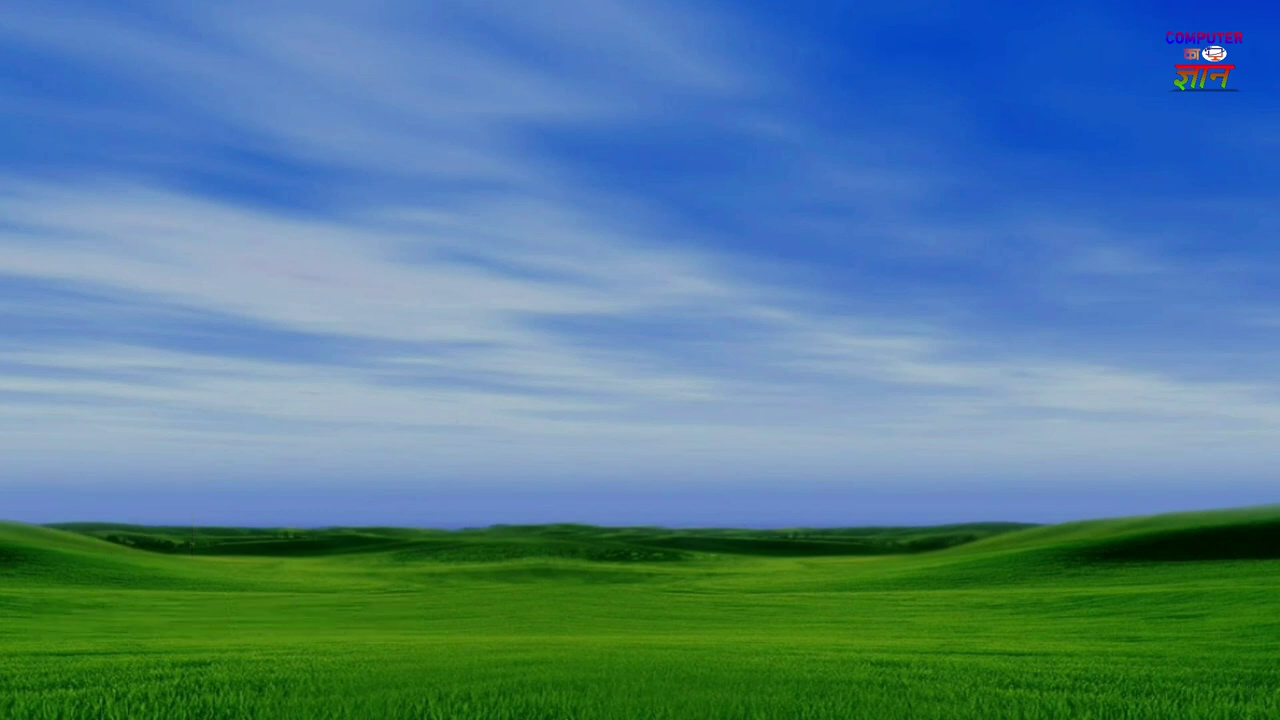